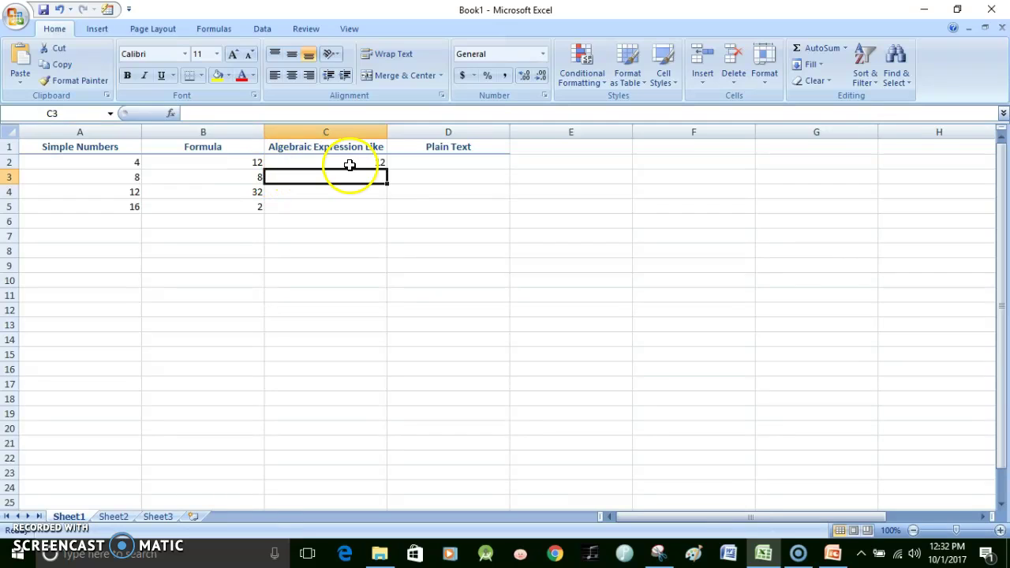
- Enter the subtraction formula =A4-A2 in cell C3 using cell references, and reopen the cell to inspect its formula
double_click(352, 165)
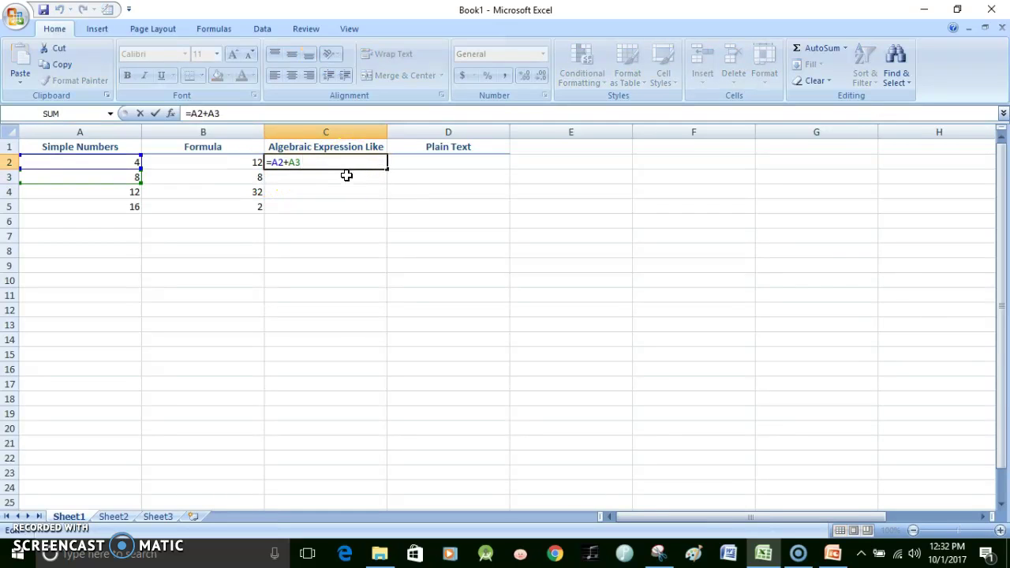
left_click(347, 176)
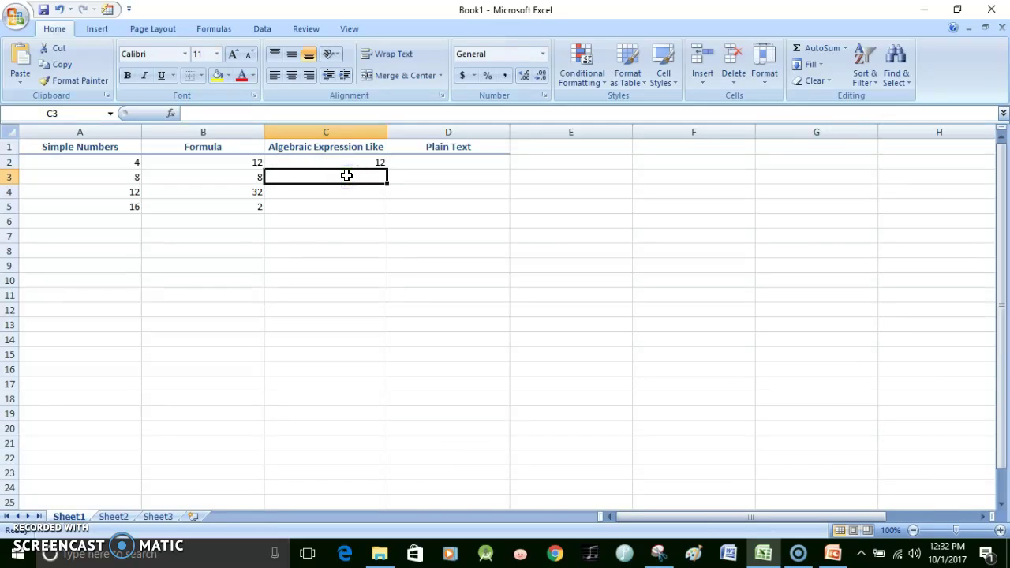
type("=")
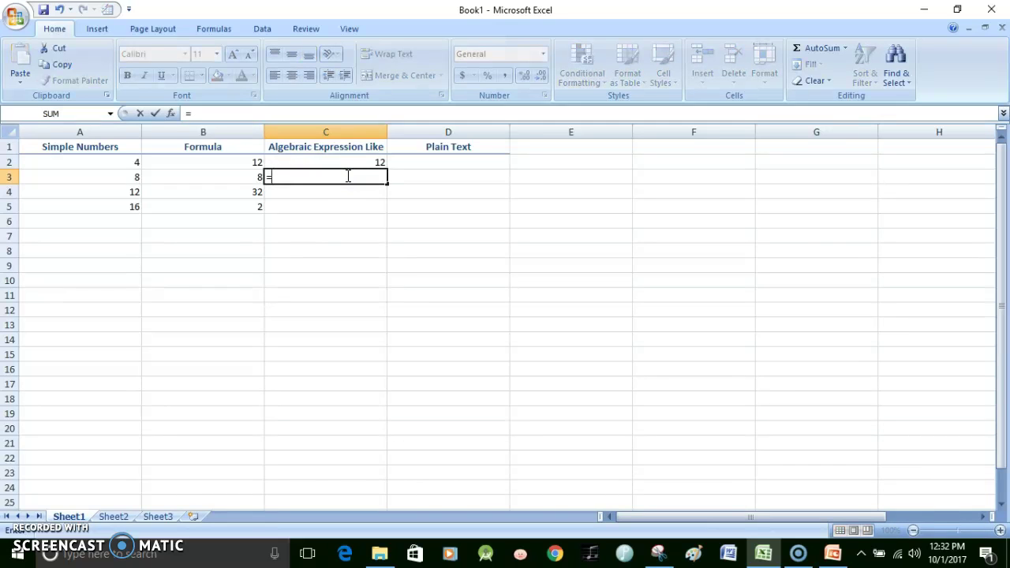
left_click(131, 194)
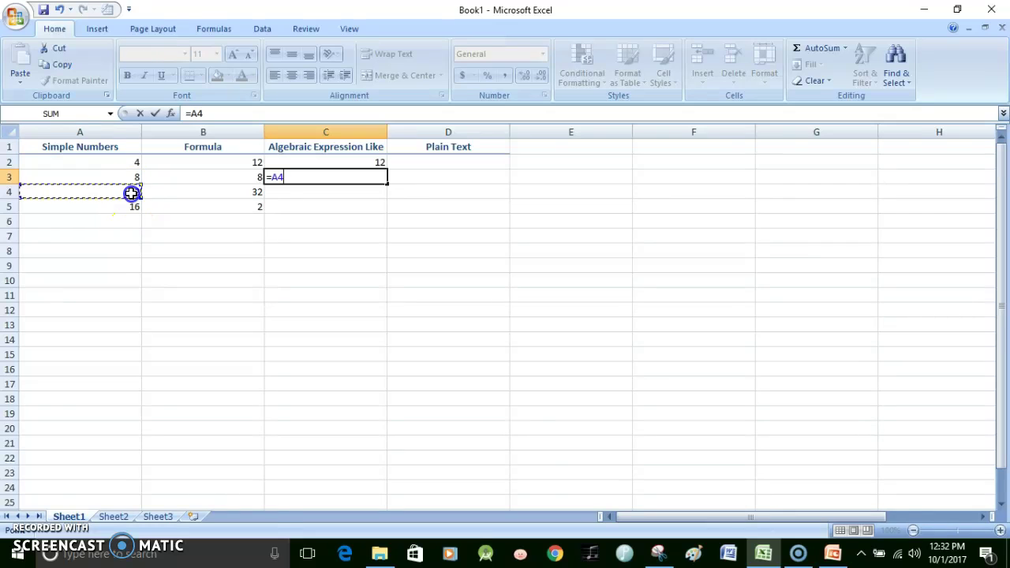
type("-")
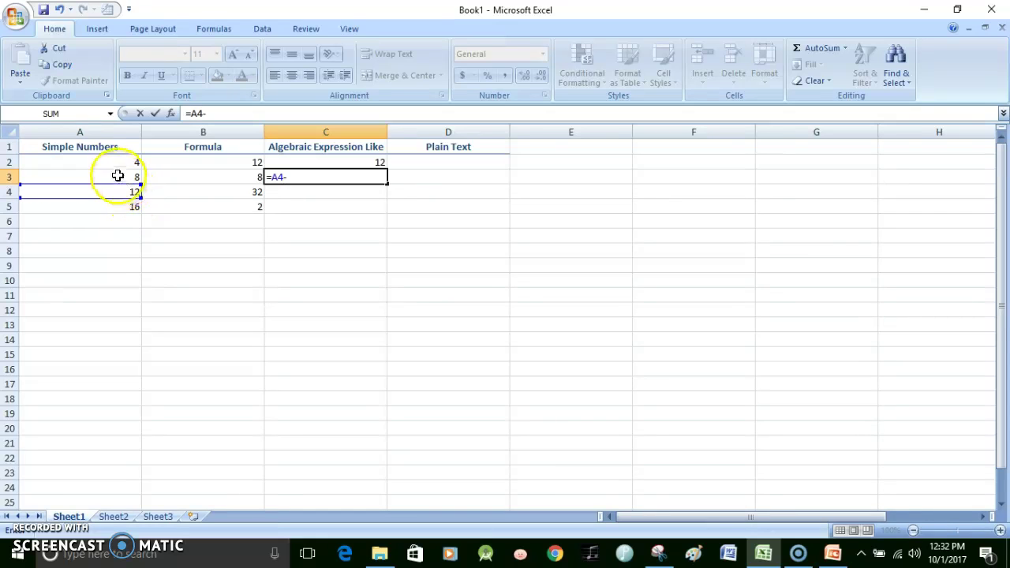
left_click(117, 164)
key("Return")
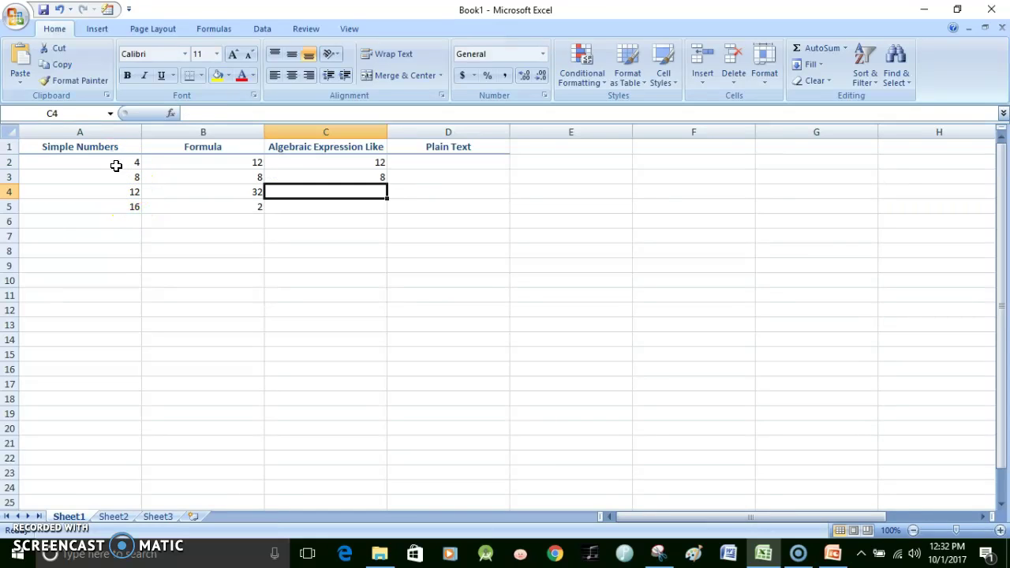
double_click(309, 177)
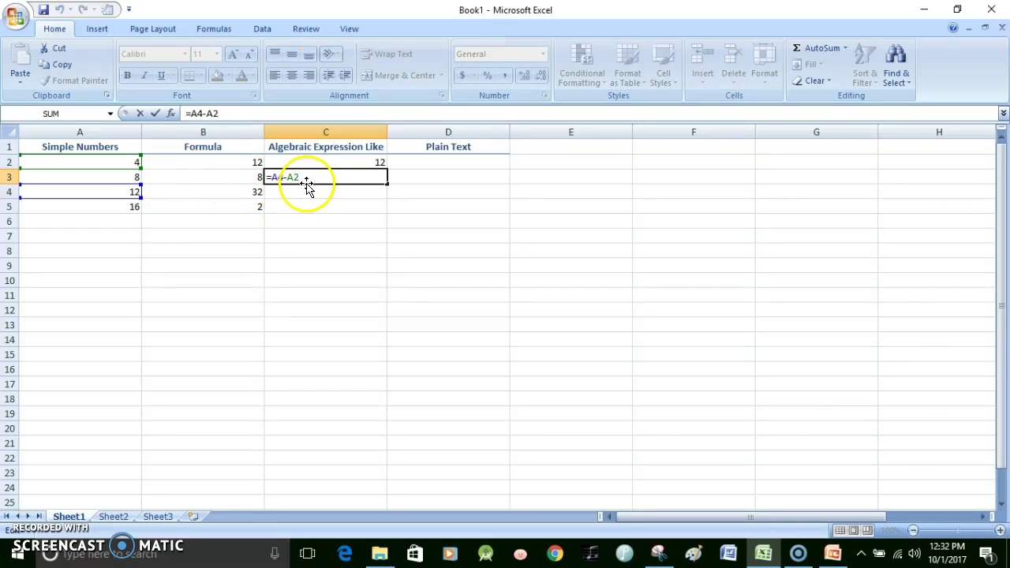
- Enter the multiplication formula =A3*A2 in cell C4 of the Algebraic Expression Like column
left_click(302, 191)
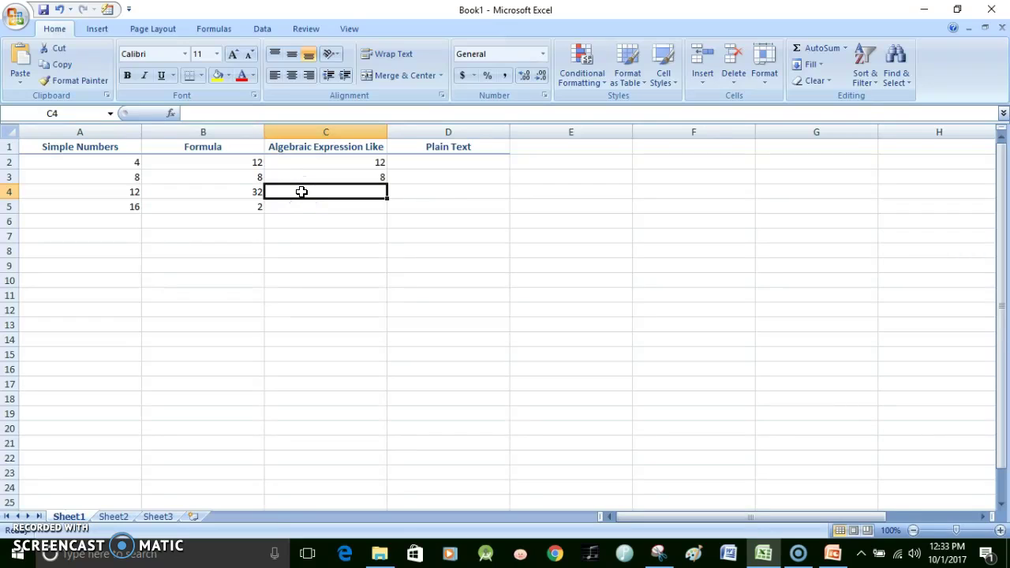
type("=")
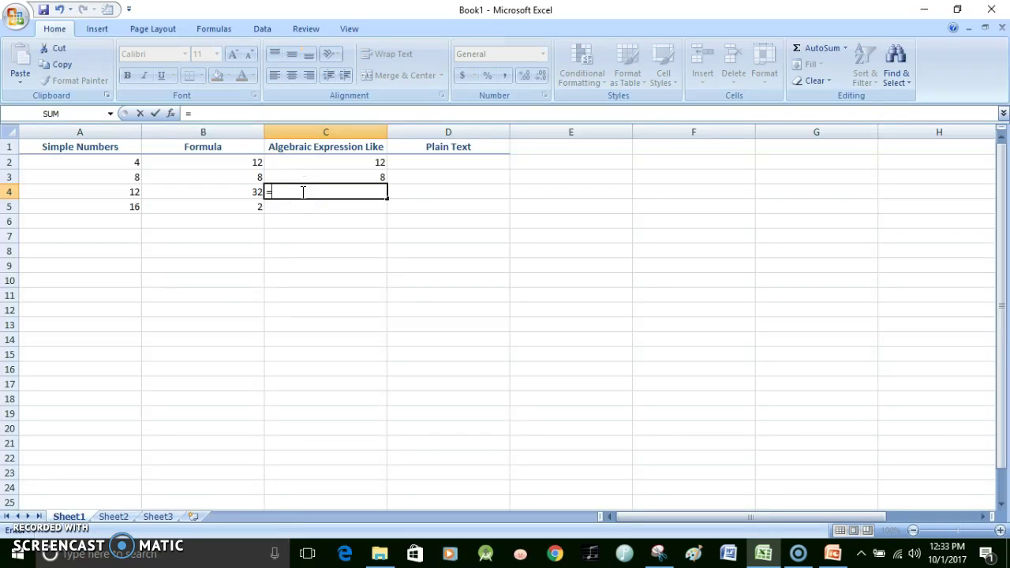
left_click(134, 175)
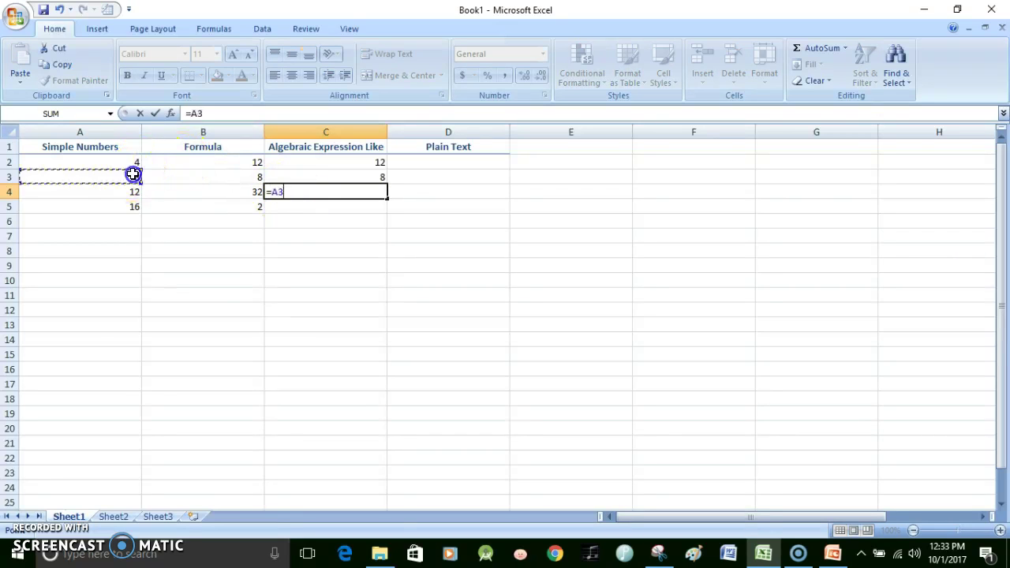
type("*")
left_click(93, 162)
key("Return")
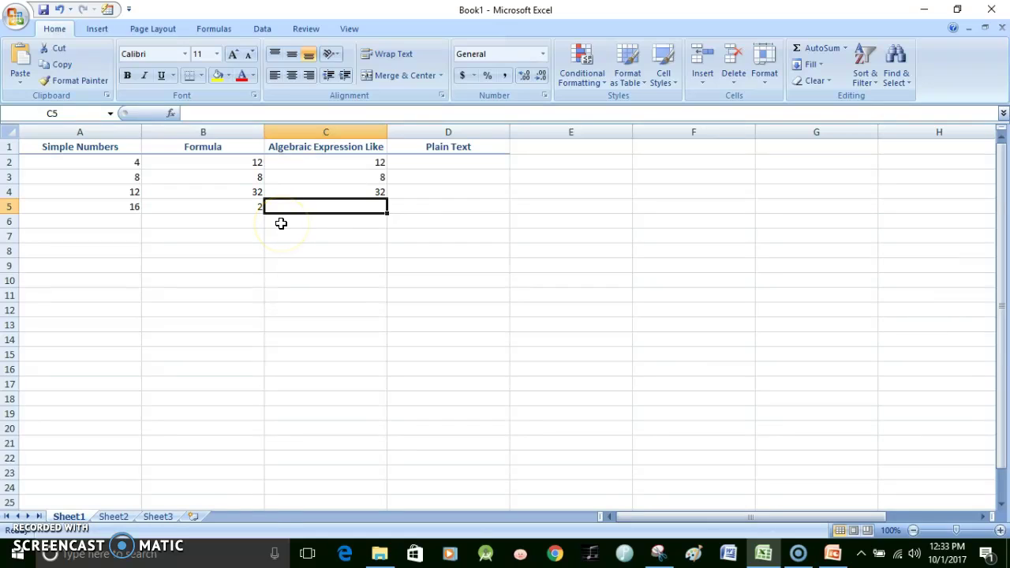
- Enter the division formula =A3/A2 in cell C5 of the Algebraic Expression Like column
type("=")
left_click(133, 177)
type("/")
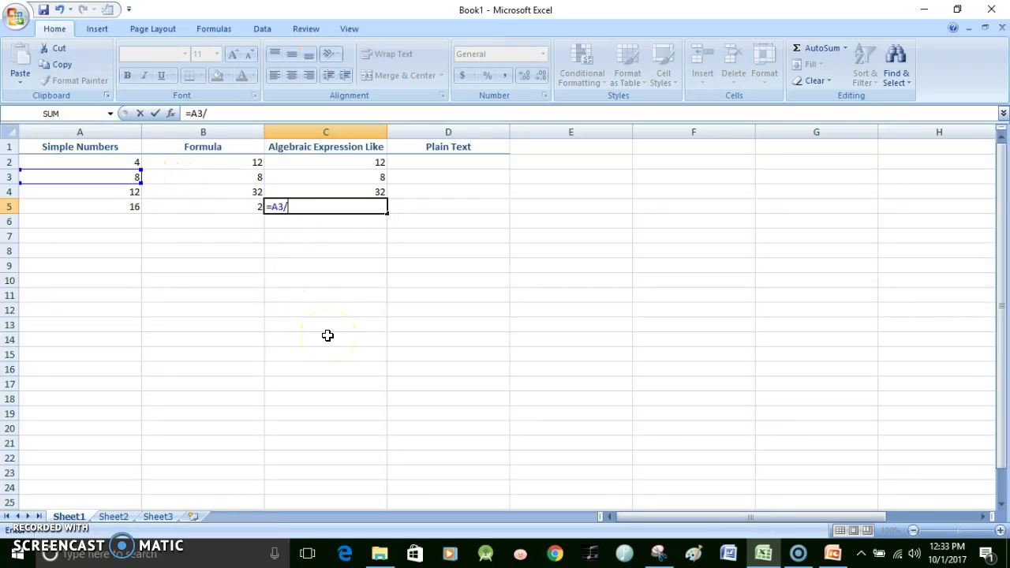
left_click(128, 161)
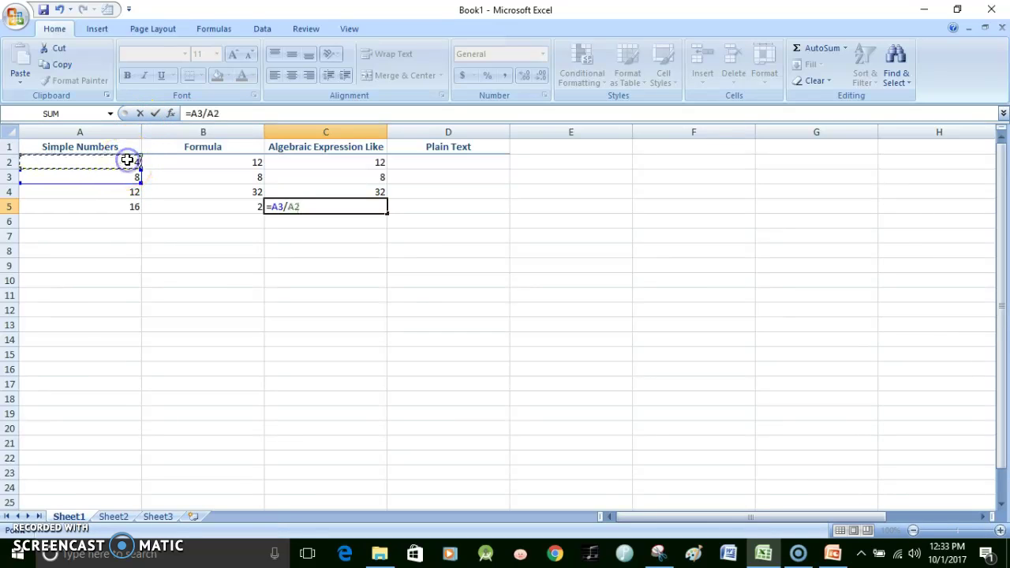
key("Return")
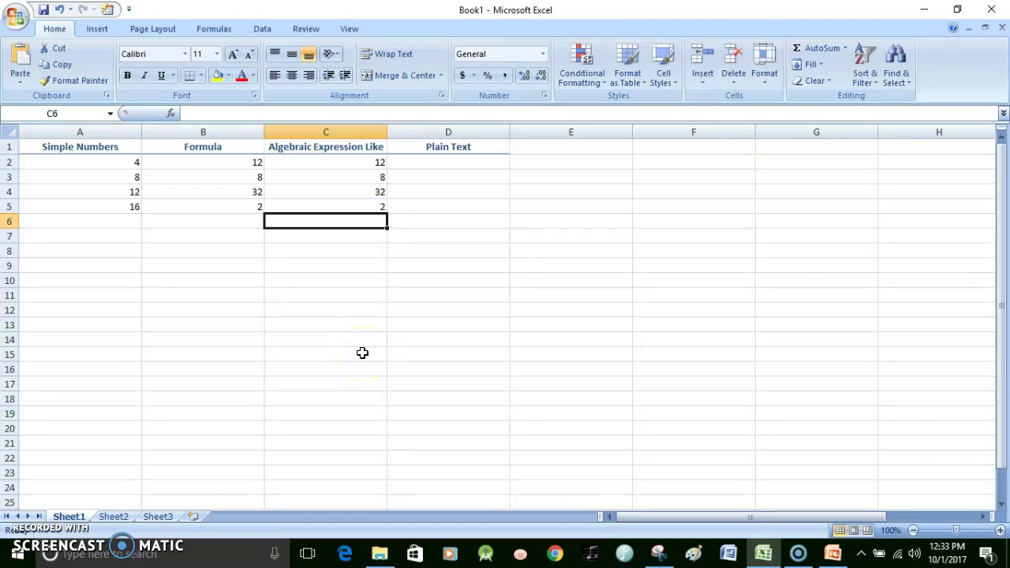
- Switch to the PowerPoint presentation and go through the Formula slides from slide 6 to slide 8
key("alt+Tab")
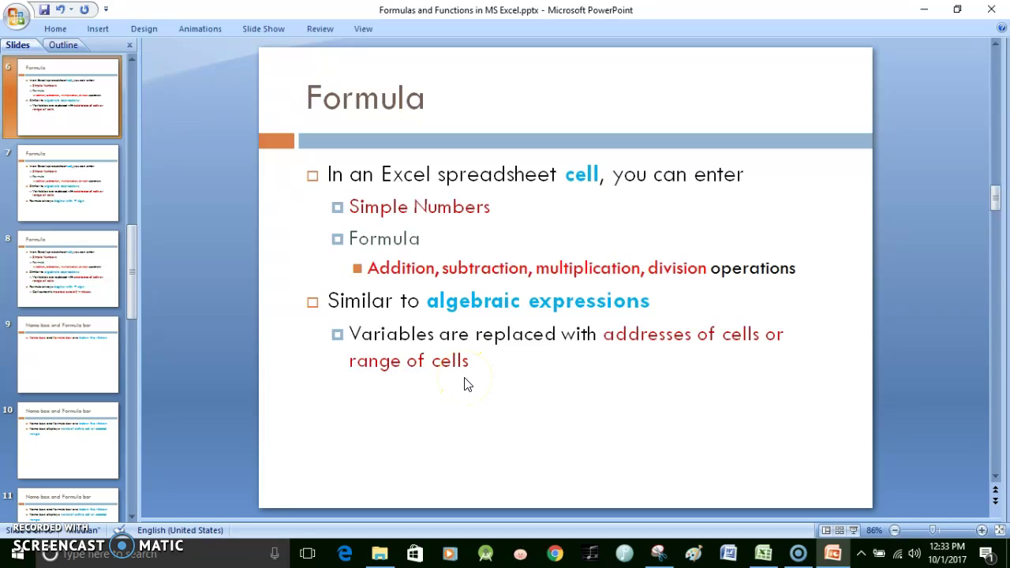
left_click(77, 104)
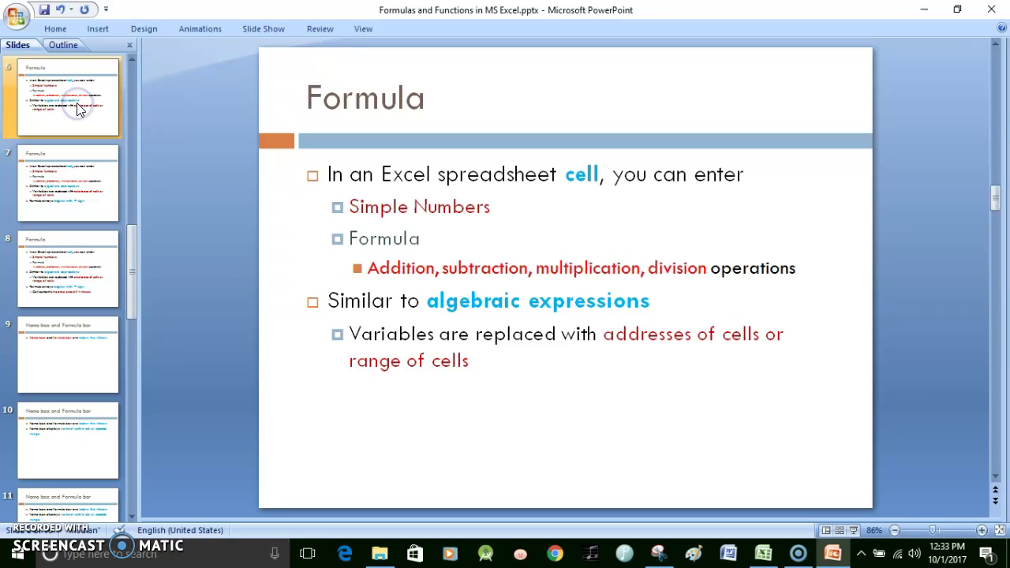
key("Down")
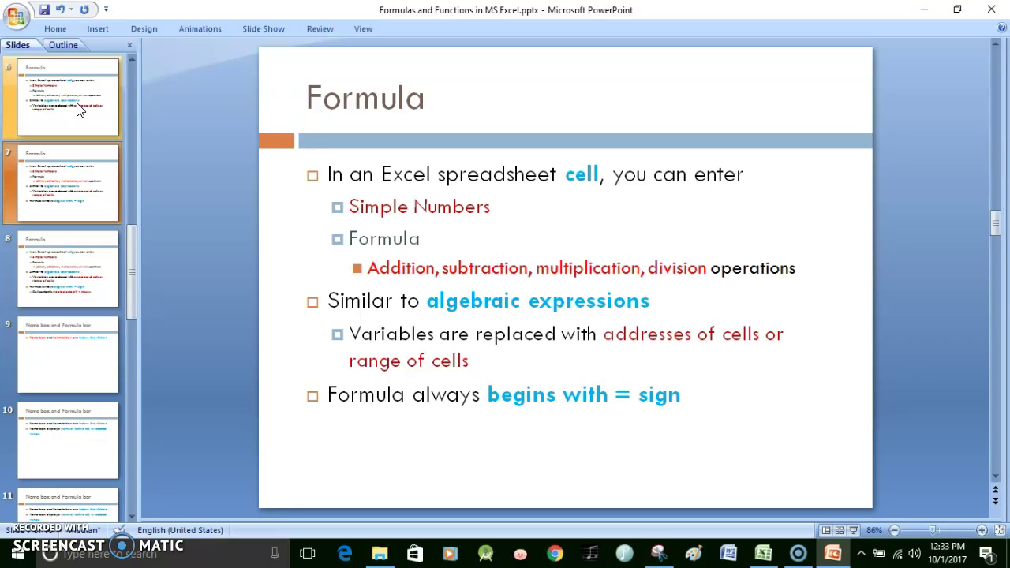
key("Down")
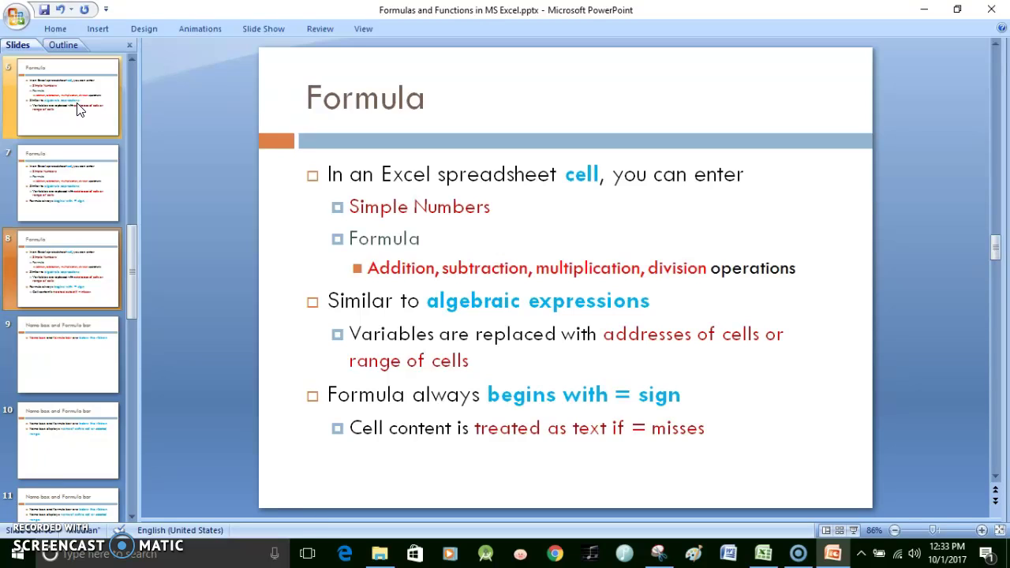
- Switch back to the Excel workbook and enter the formula =A2+A3 in cell D2 under Plain Text
key("alt+Tab")
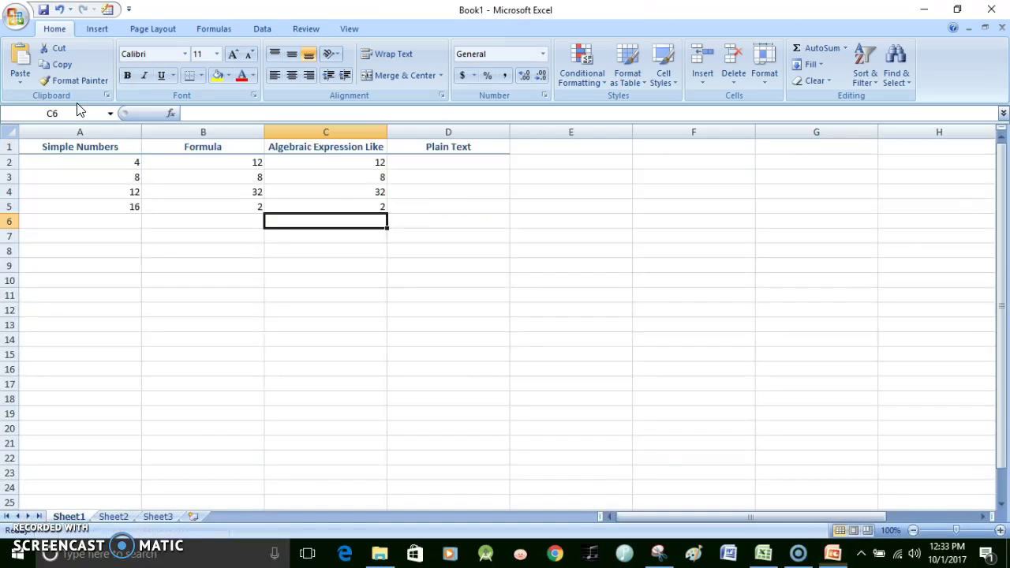
left_click(413, 169)
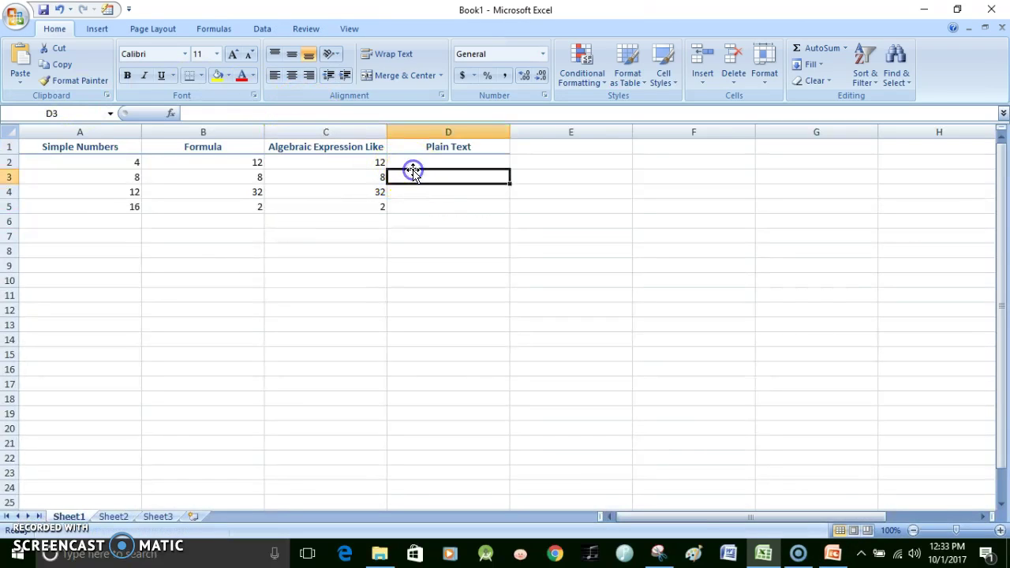
type("=")
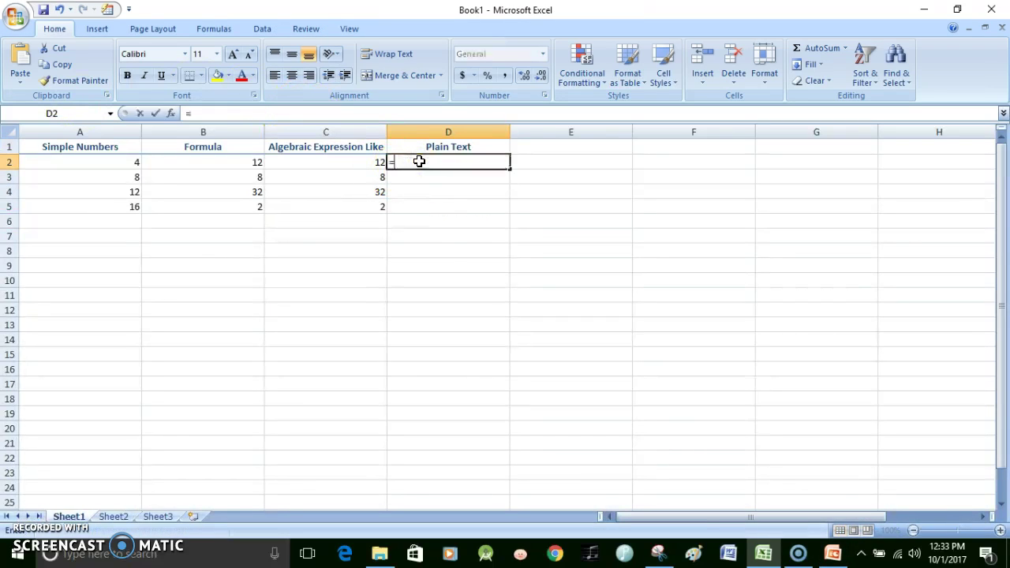
type("A2+")
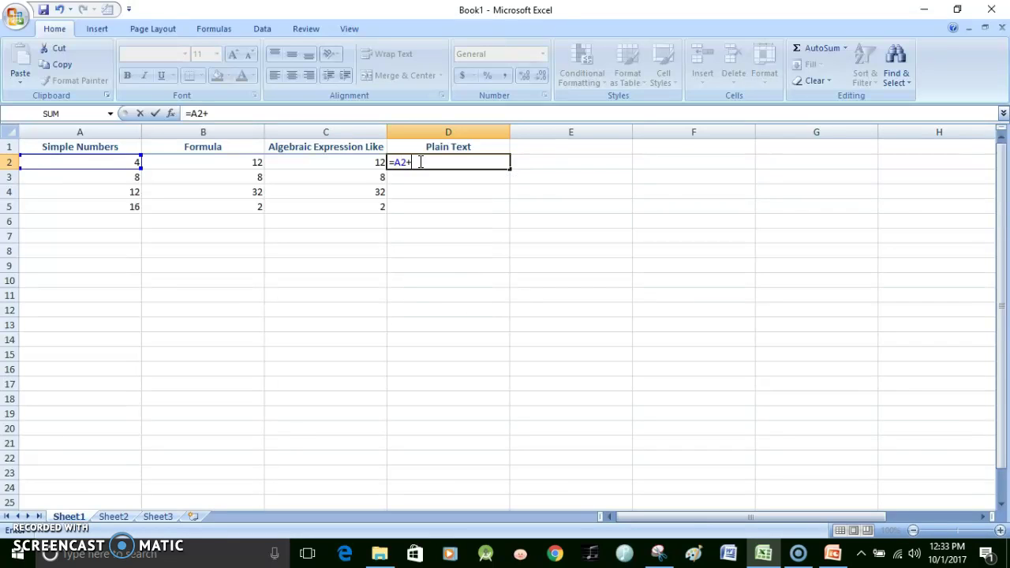
type("A3")
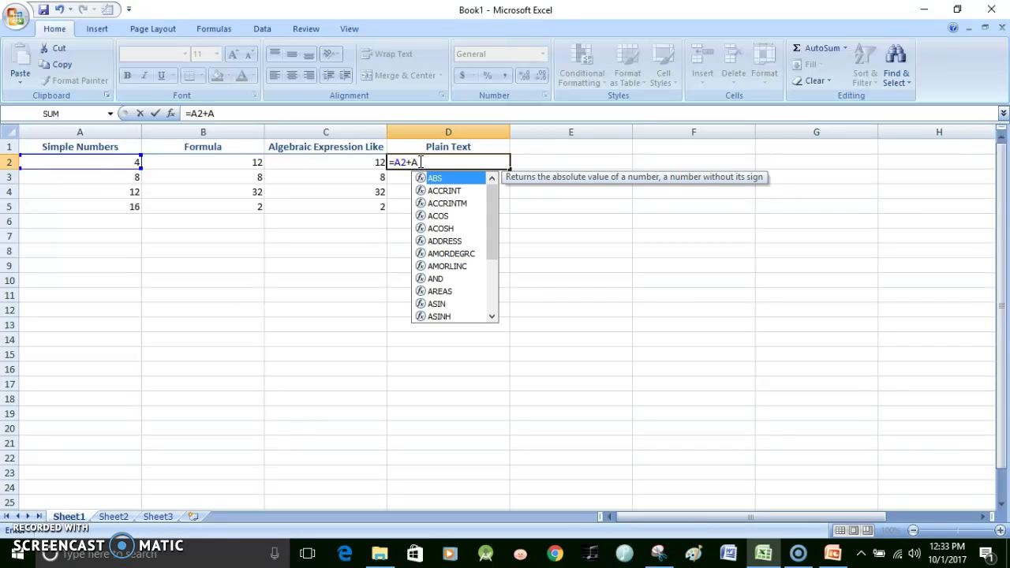
key("ctrl+Return")
key("Left")
key("Left")
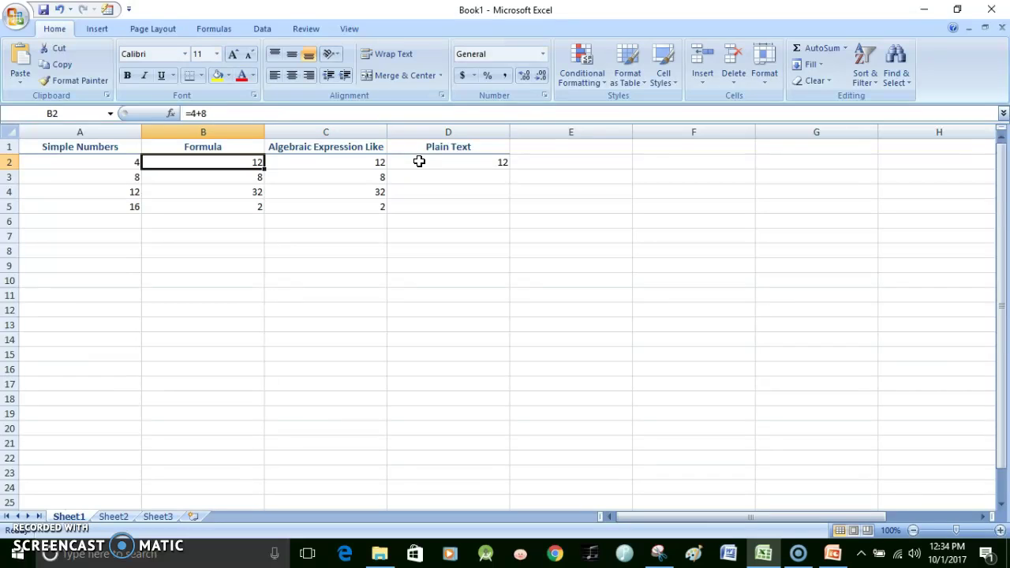
- Remove the leading equals sign from the formula in cell D2 so the cell holds the text A2+A3
left_click(419, 161)
double_click(417, 161)
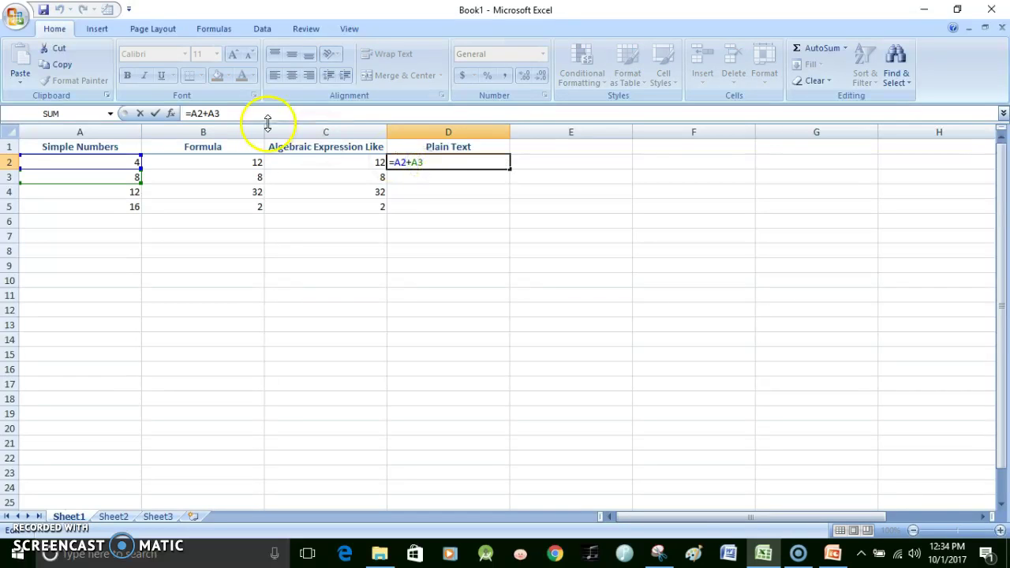
left_click(396, 162)
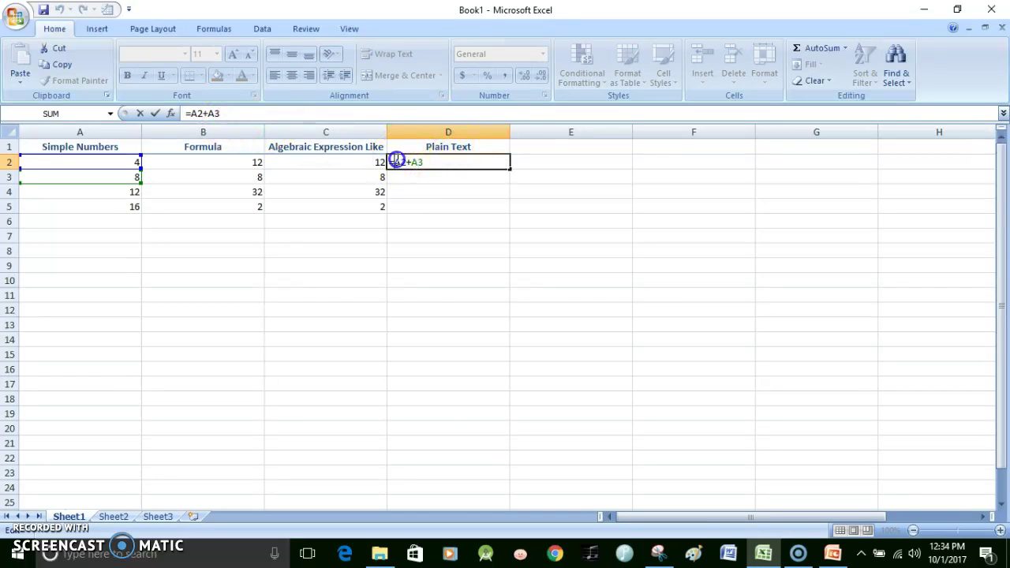
key("BackSpace")
key("Return")
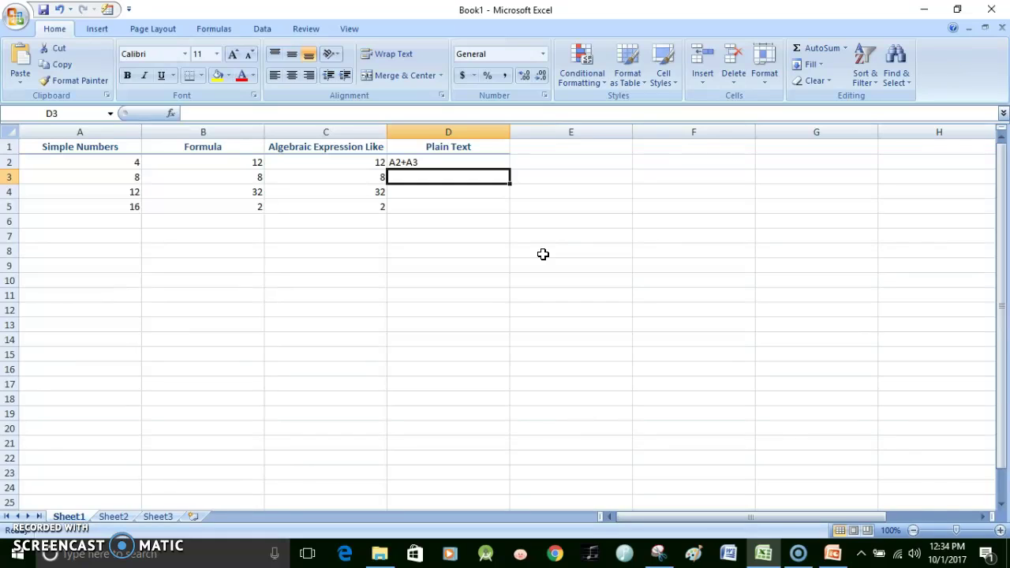
- Enter A4-A2 without an equals sign as plain text in cell D3
type("A")
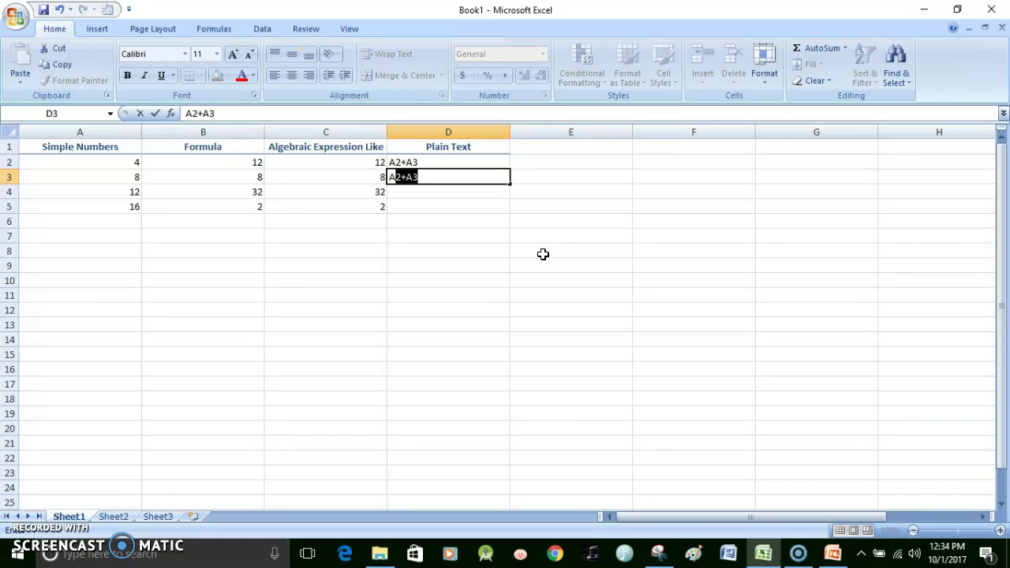
type("4-A2")
key("Return")
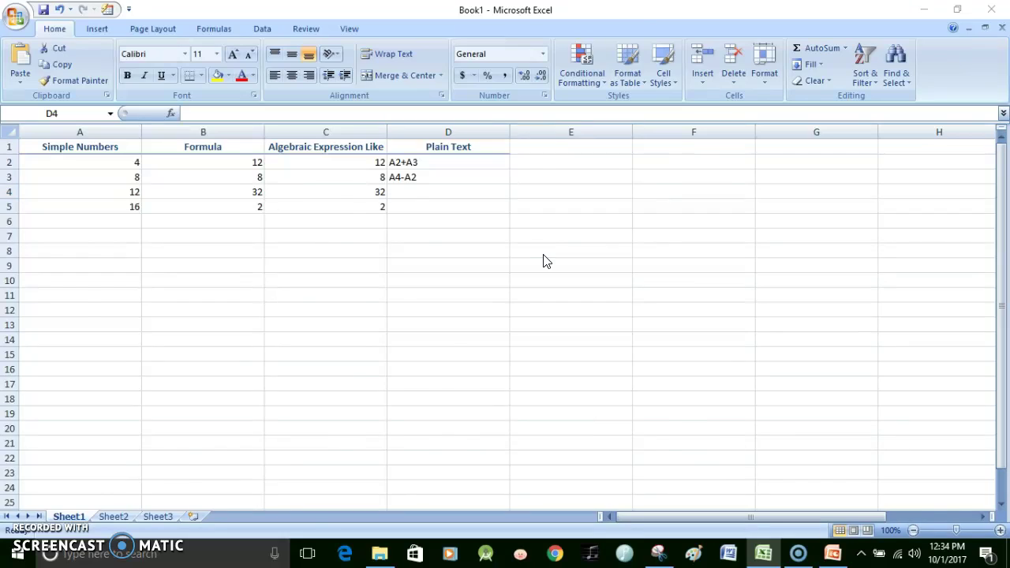
- Switch to the PowerPoint presentation and advance from slide 8 to the Name box and Formula bar slide
key("alt+Tab")
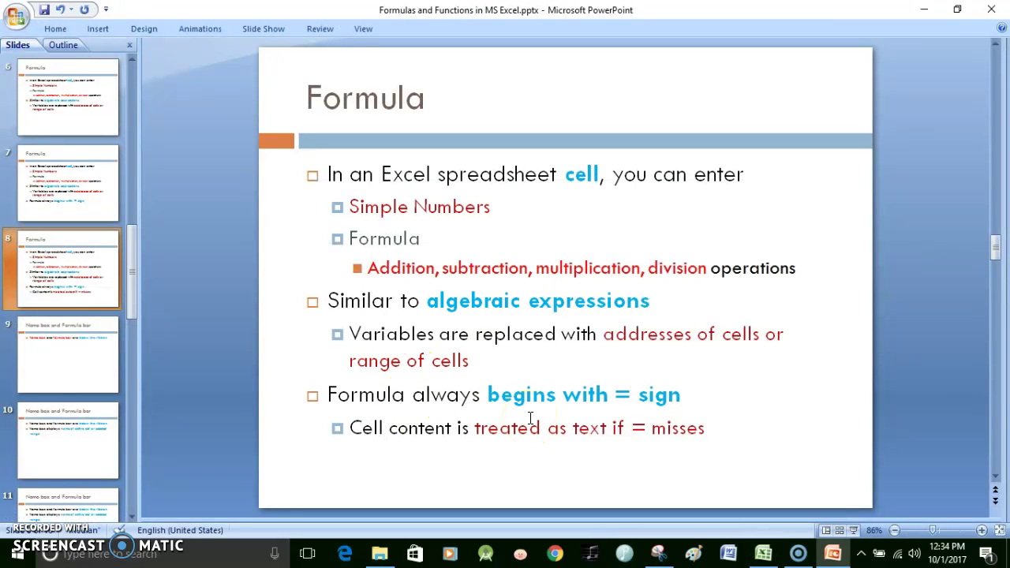
left_click(559, 474)
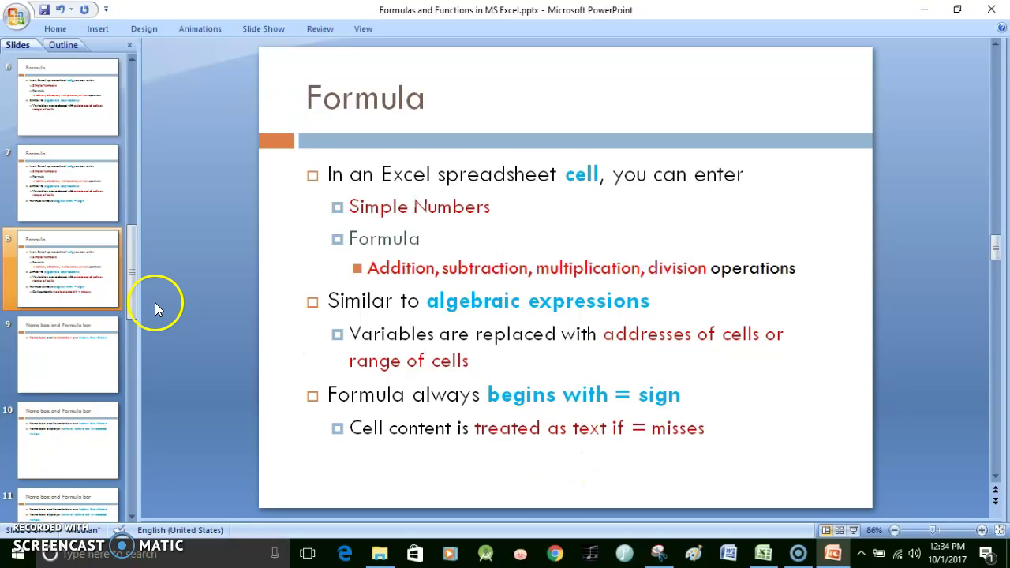
left_click(110, 293)
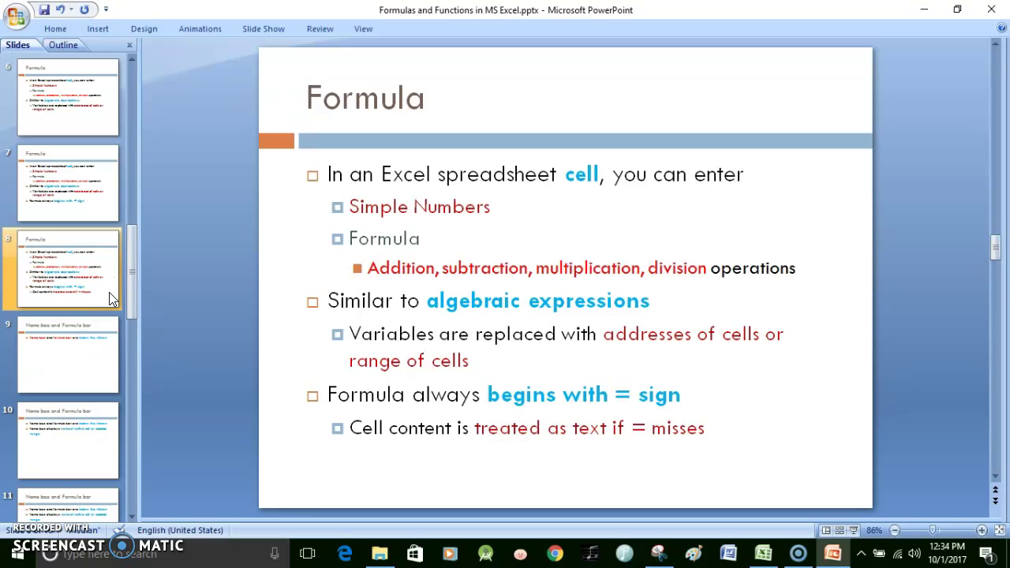
key("Down")
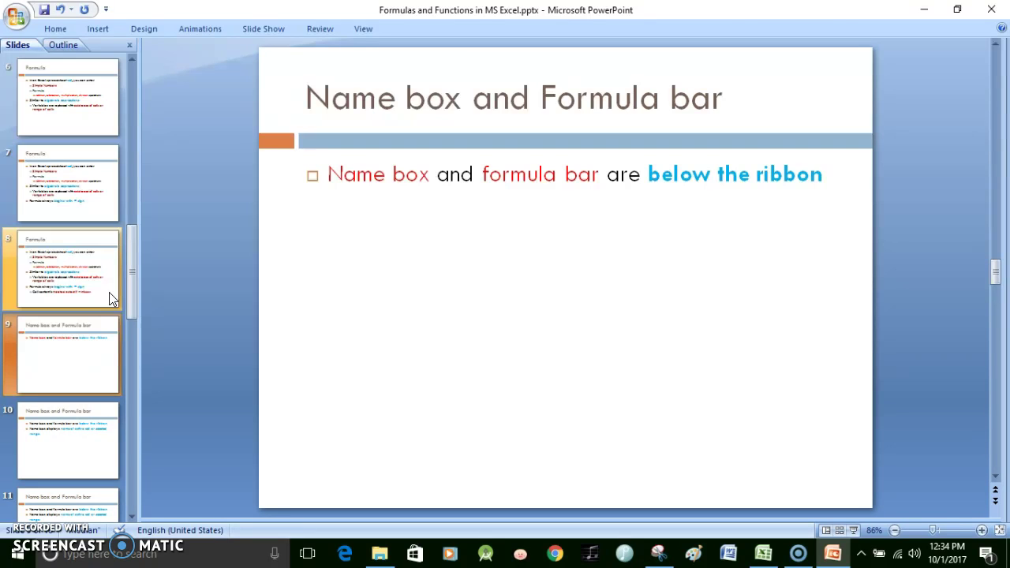
- Switch back to the Excel workbook and select the cell reference shown in the Name Box
key("alt+Tab")
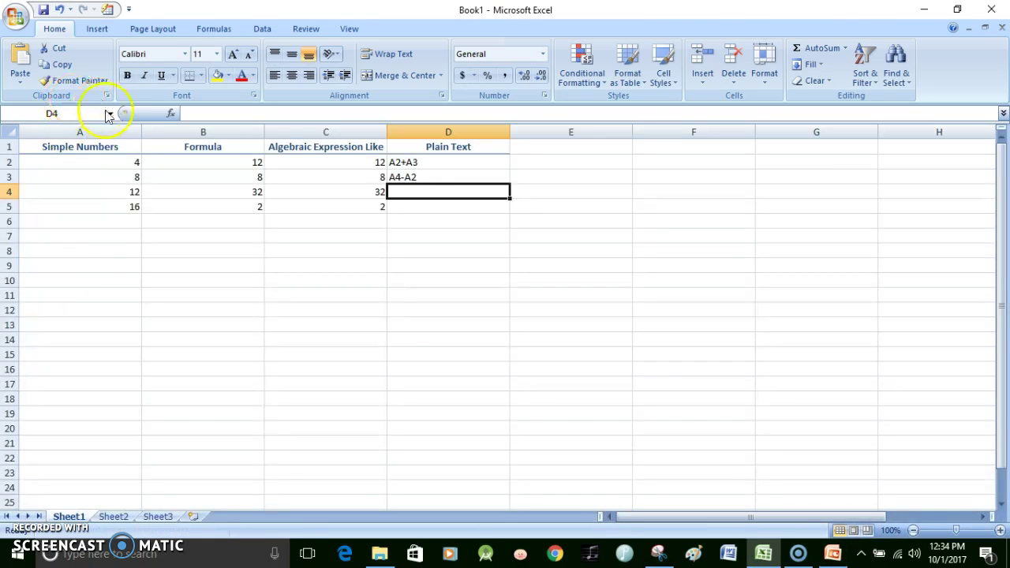
left_click(52, 113)
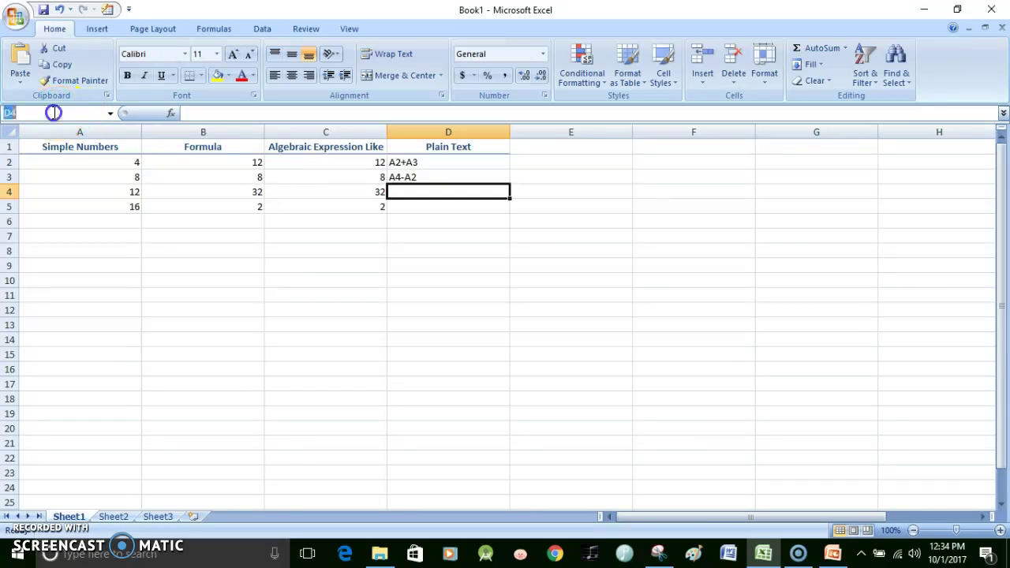
- Select cell A8 and the ranges A2:A5 and A9:C9 to compare what the Name Box displays for each selection
left_click(82, 251)
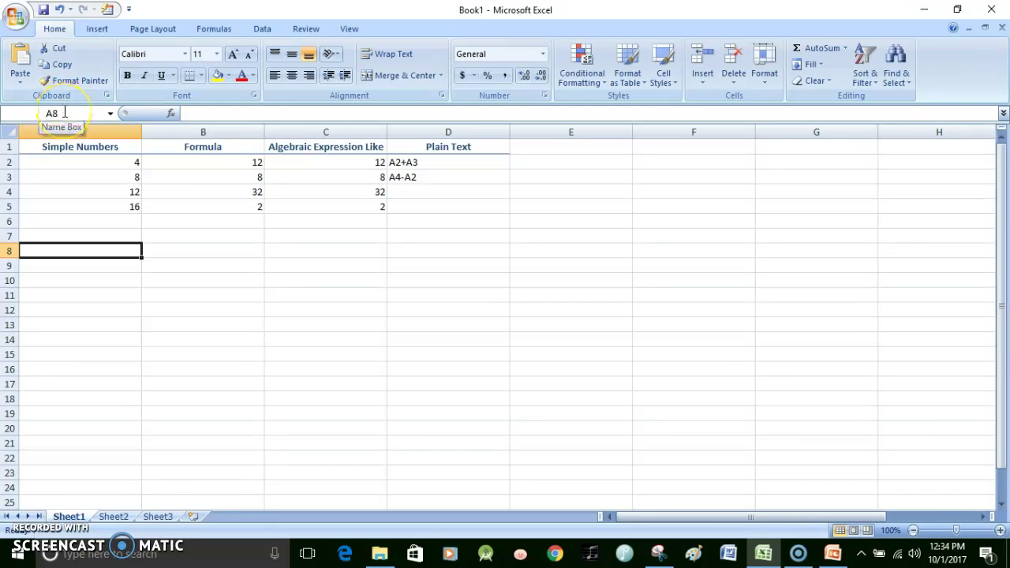
left_click_drag(73, 166, 74, 206)
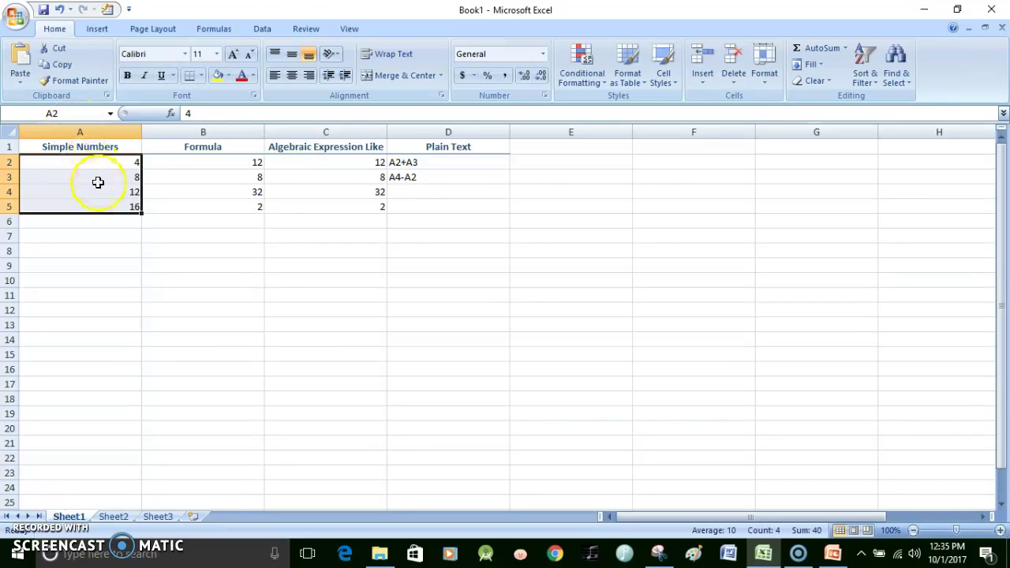
left_click_drag(98, 183, 102, 217)
left_click(130, 269)
left_click_drag(130, 269, 302, 268)
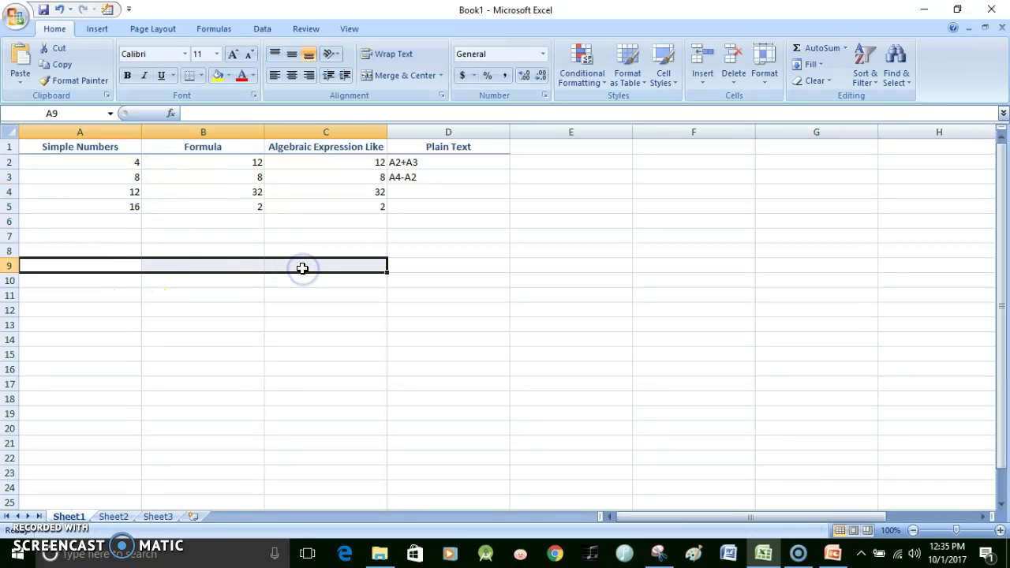
- Switch to the PowerPoint presentation and advance from slide 9 to slide 11 on the Name box and Formula bar
key("alt+Tab")
left_click(194, 197)
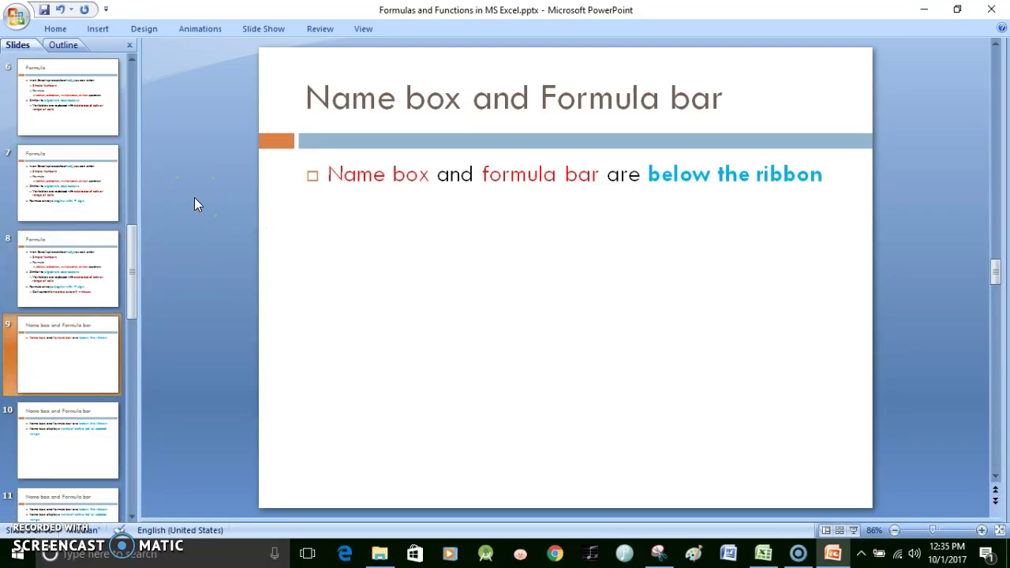
left_click(63, 335)
key("Down")
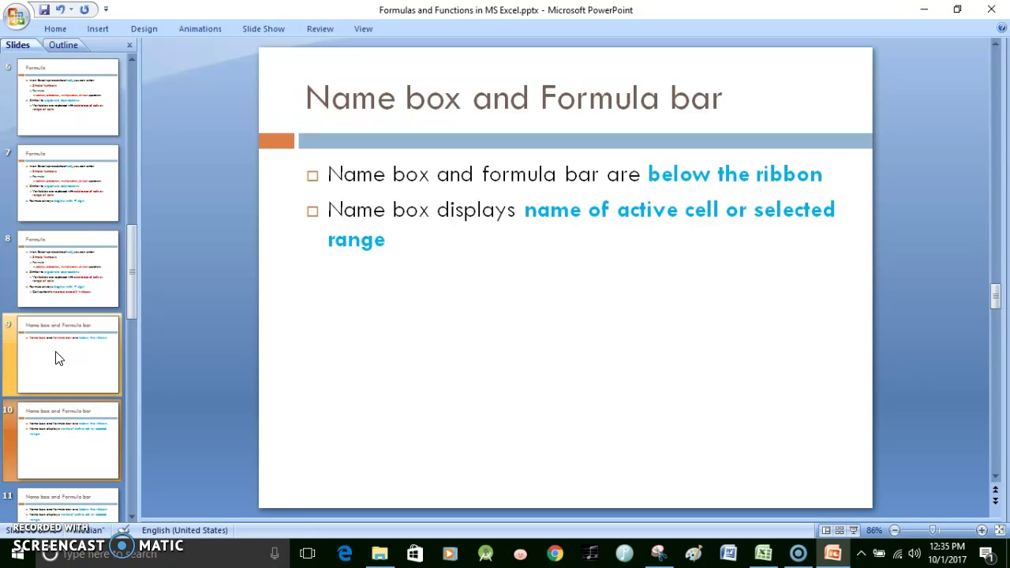
key("Down")
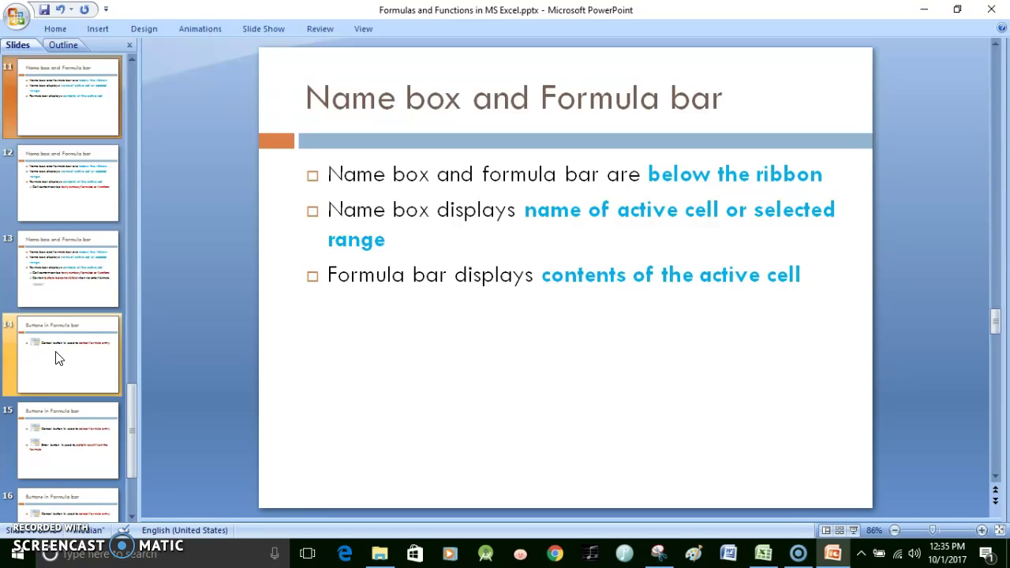
- Switch back to the Excel workbook and examine the contents of cells B2 and A2 in the formula bar
key("alt+Tab")
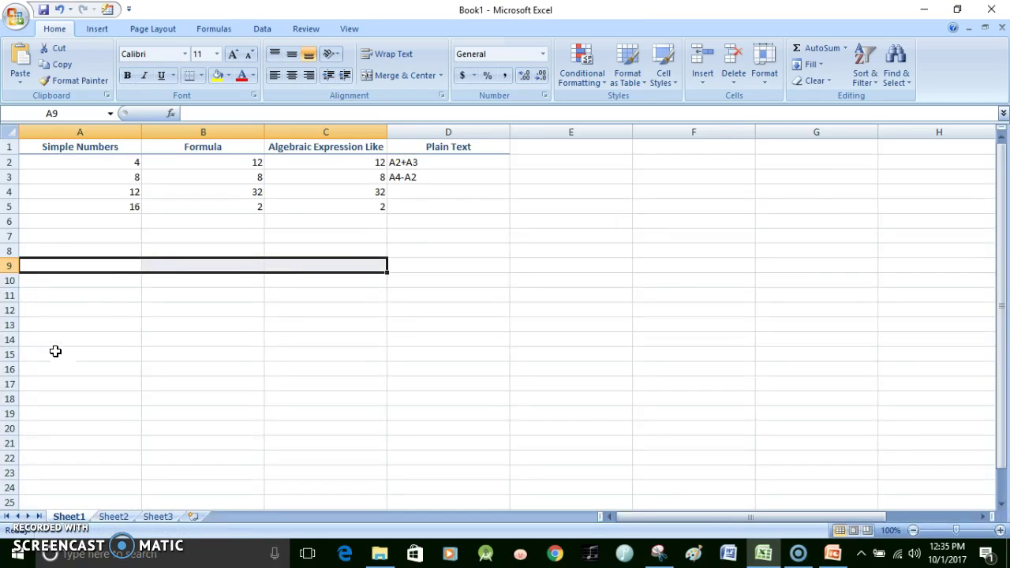
left_click(215, 163)
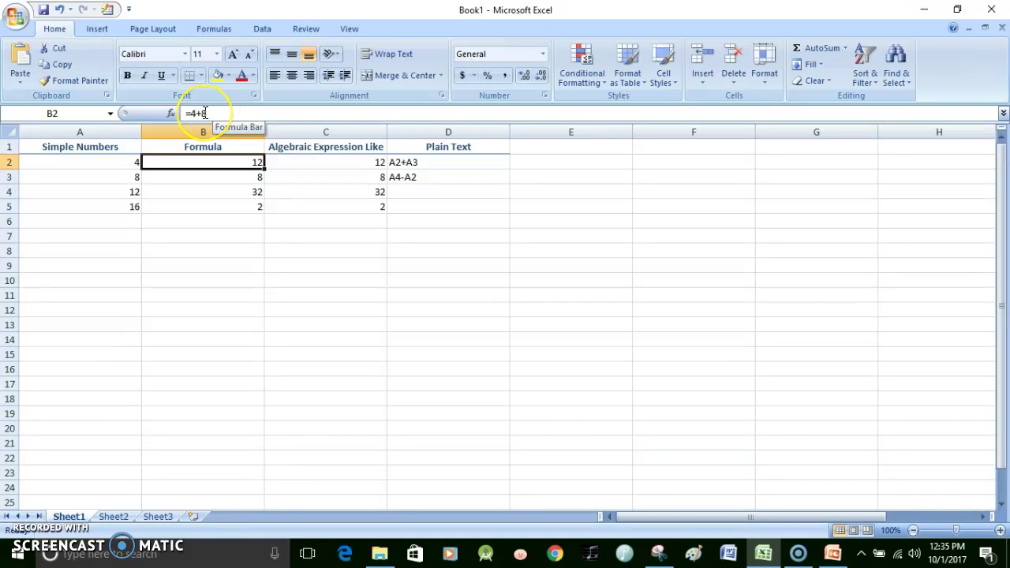
left_click(125, 163)
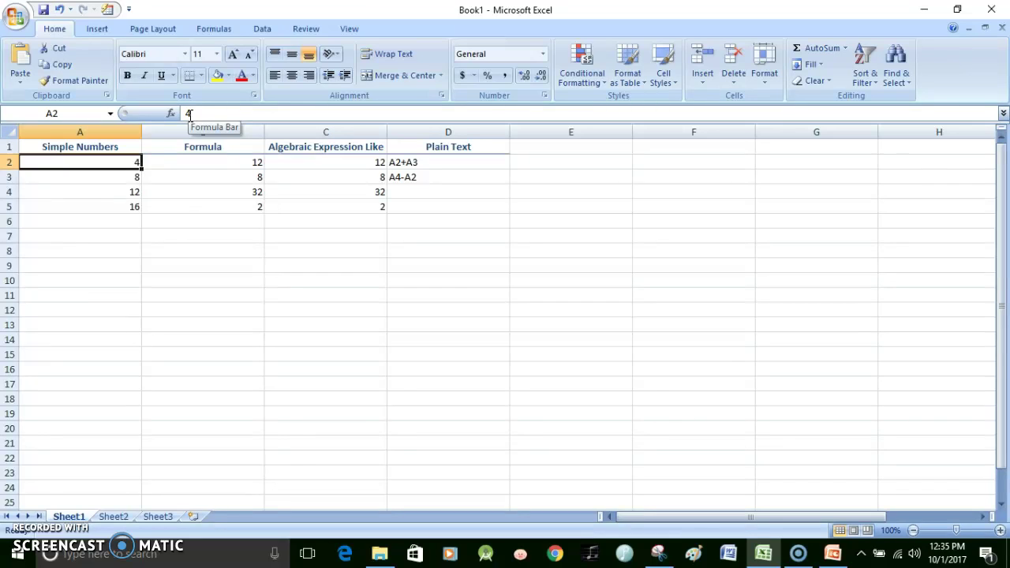
left_click(194, 151)
left_click(199, 163)
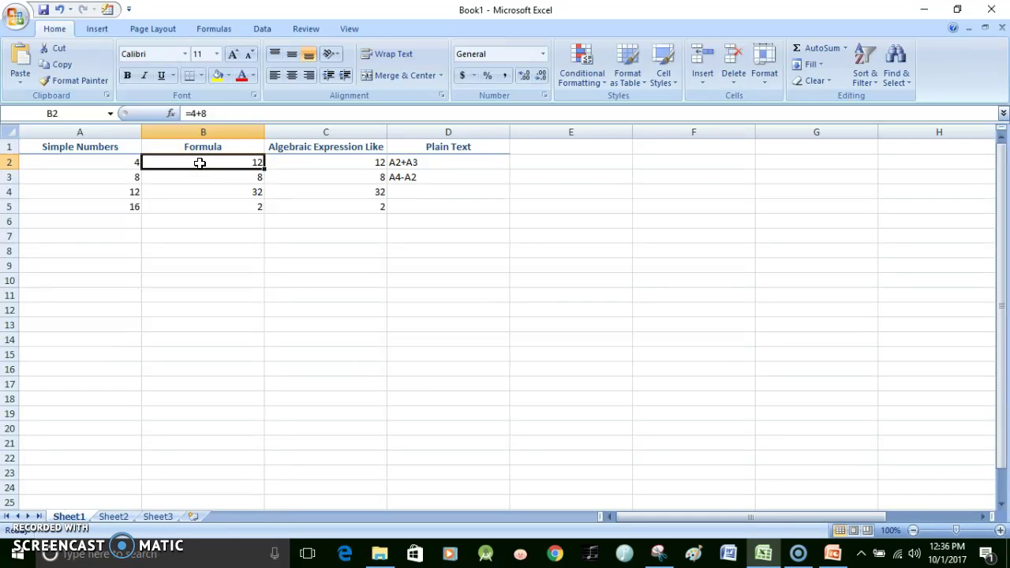
- Return to the PowerPoint presentation and select the slide 11 thumbnail
key("alt+Tab")
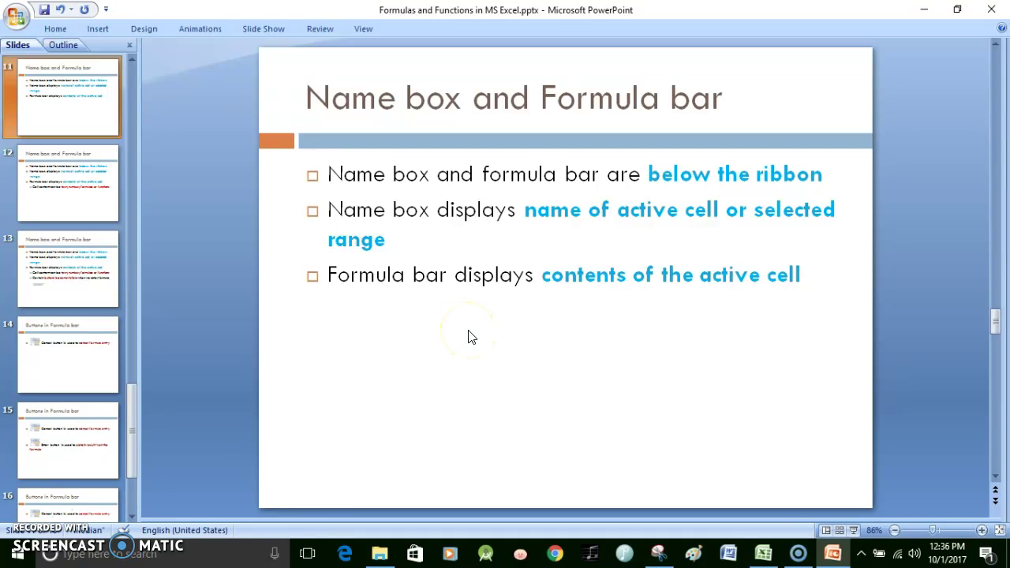
left_click(86, 104)
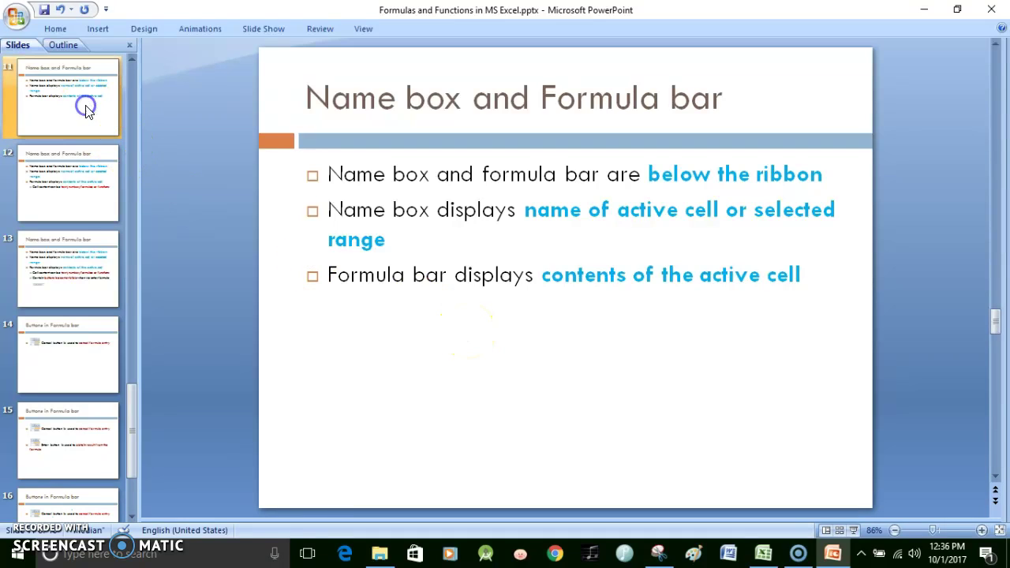